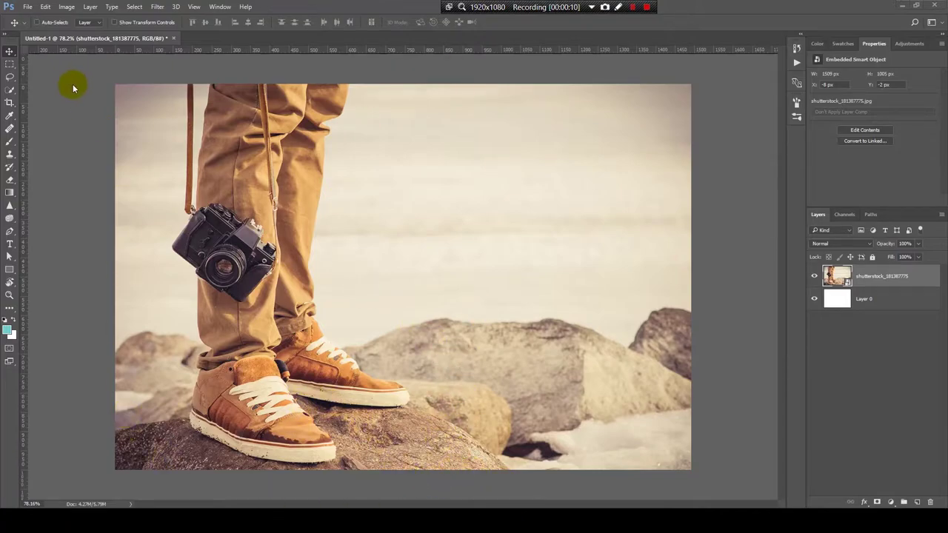
Step: Open Select and Mask for the photo layer from the Rectangular Marquee tool and set the Onion Skin transparency to 61%
click(473, 198)
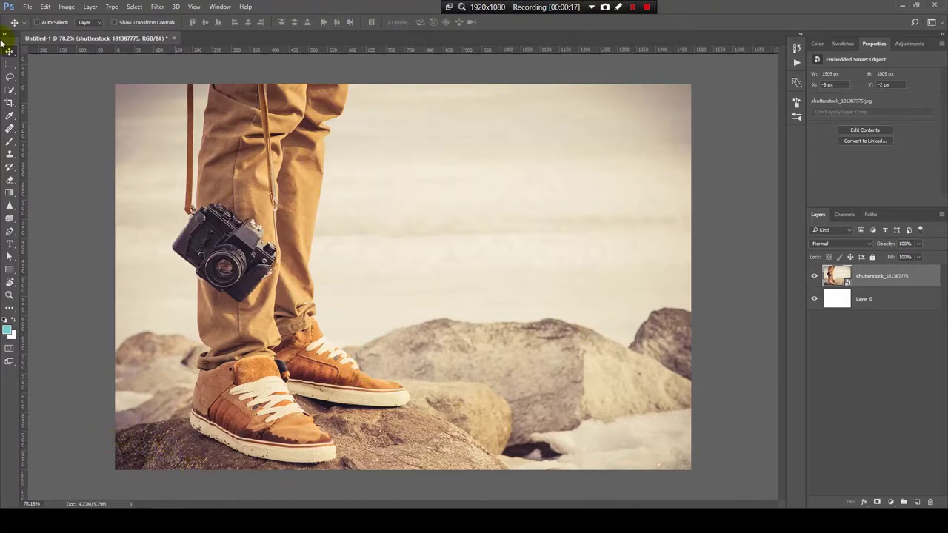
click(11, 65)
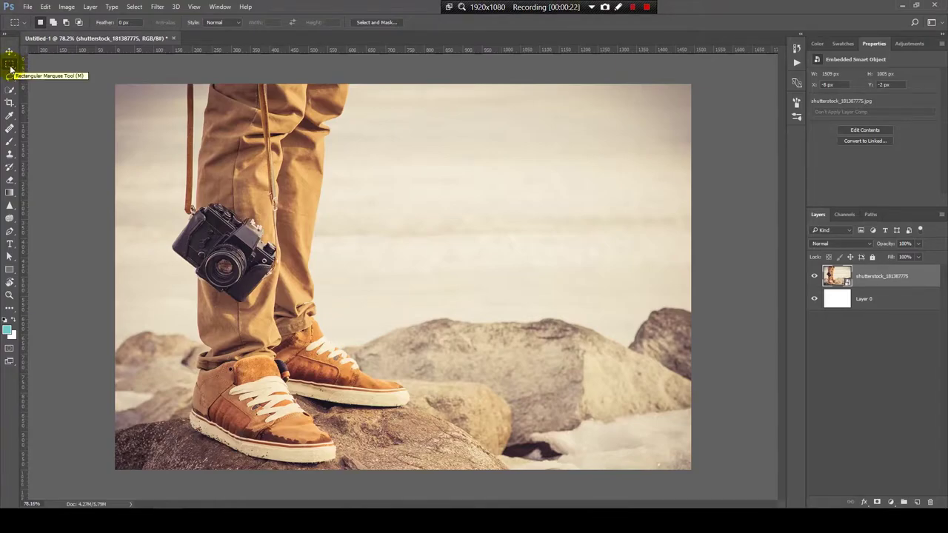
click(376, 22)
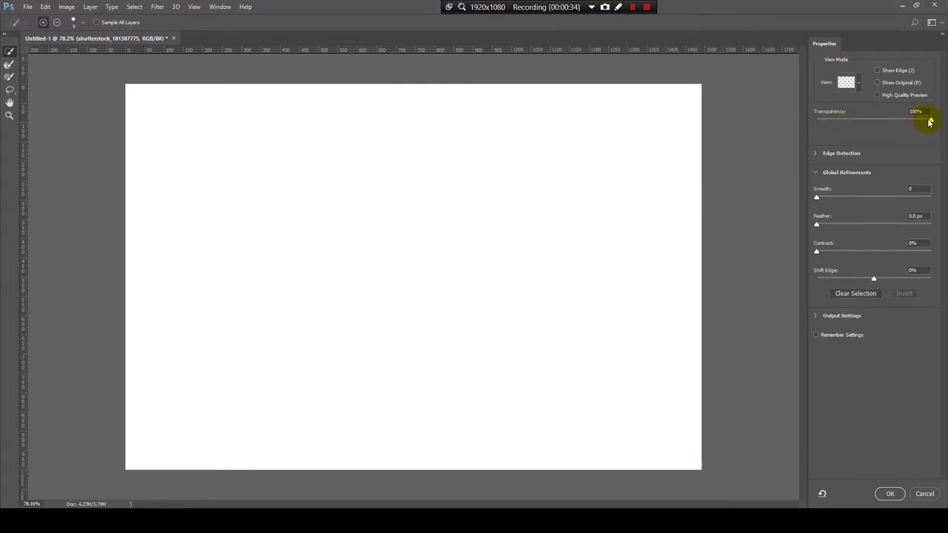
drag(931, 122, 885, 122)
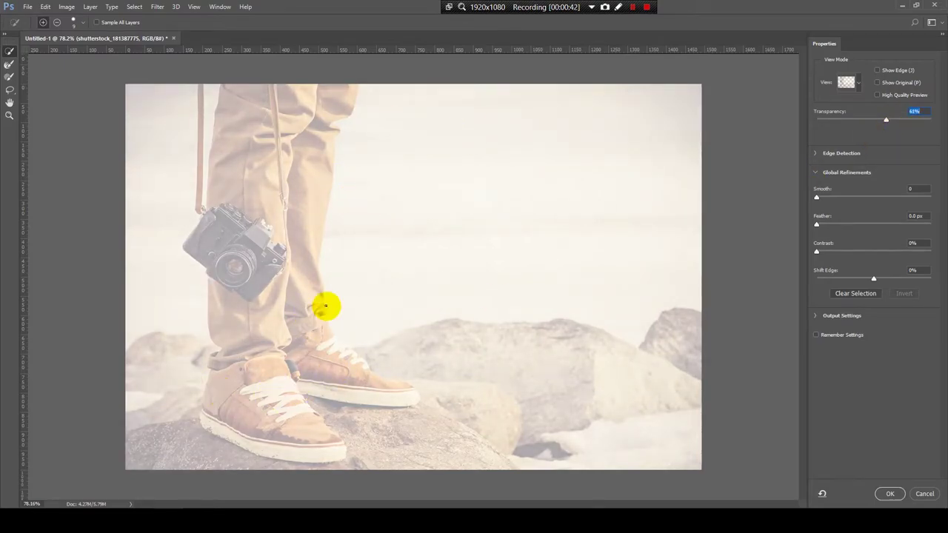
Step: Enlarge the Quick Selection brush to 42 and brush the trousers, camera and shoes into the selection
key(alt)
mouse_move(285, 192)
mouse_down()
mouse_move(300, 186)
mouse_move(289, 175)
mouse_up()
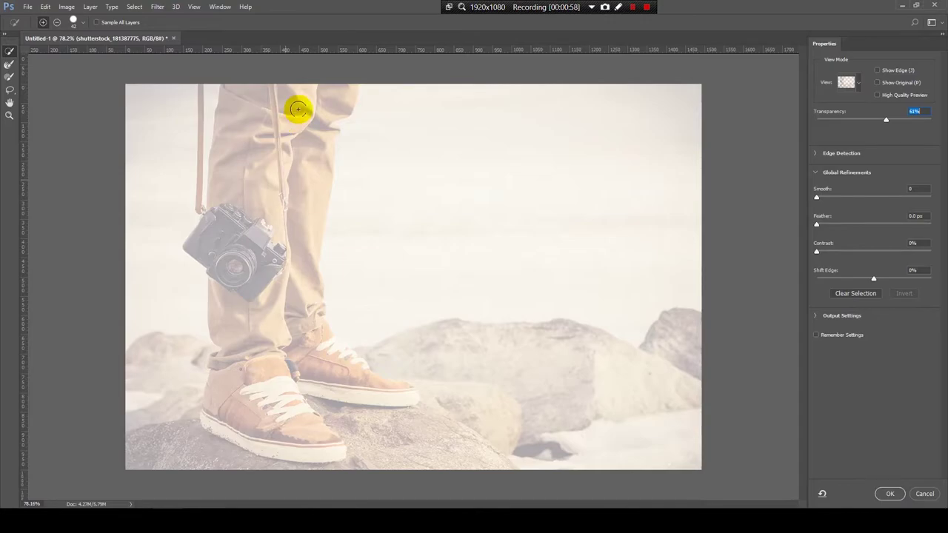
mouse_move(296, 104)
mouse_down()
mouse_move(251, 110)
mouse_move(254, 130)
mouse_move(299, 133)
mouse_move(334, 96)
mouse_move(299, 116)
mouse_move(304, 177)
mouse_move(264, 188)
mouse_move(244, 239)
mouse_move(274, 261)
mouse_move(293, 322)
mouse_move(322, 358)
mouse_move(364, 389)
mouse_move(393, 393)
mouse_move(256, 381)
mouse_move(257, 420)
mouse_move(321, 448)
mouse_move(270, 397)
mouse_move(259, 247)
mouse_up()
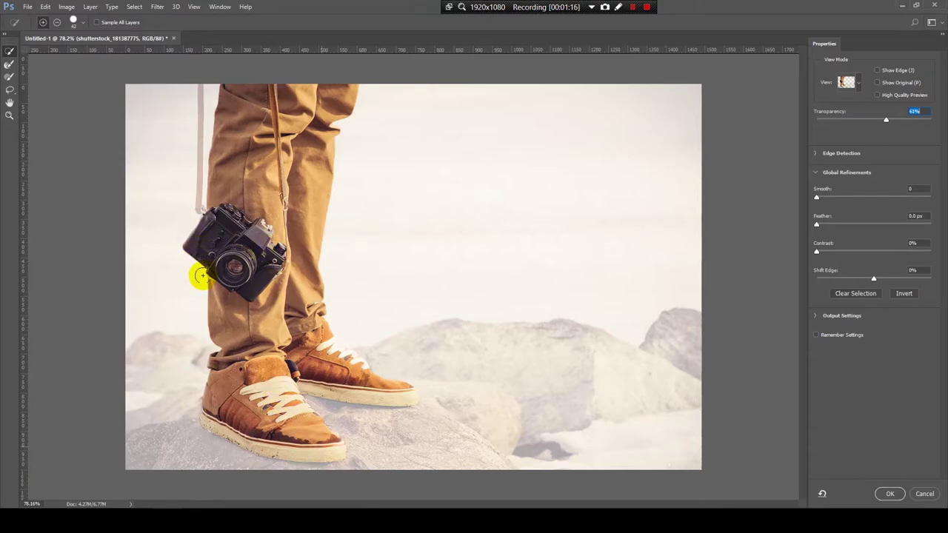
Step: Reduce the brush size to 7 and add the free-hanging camera strap and its clasp to the selection
ctrl+click(214, 169)
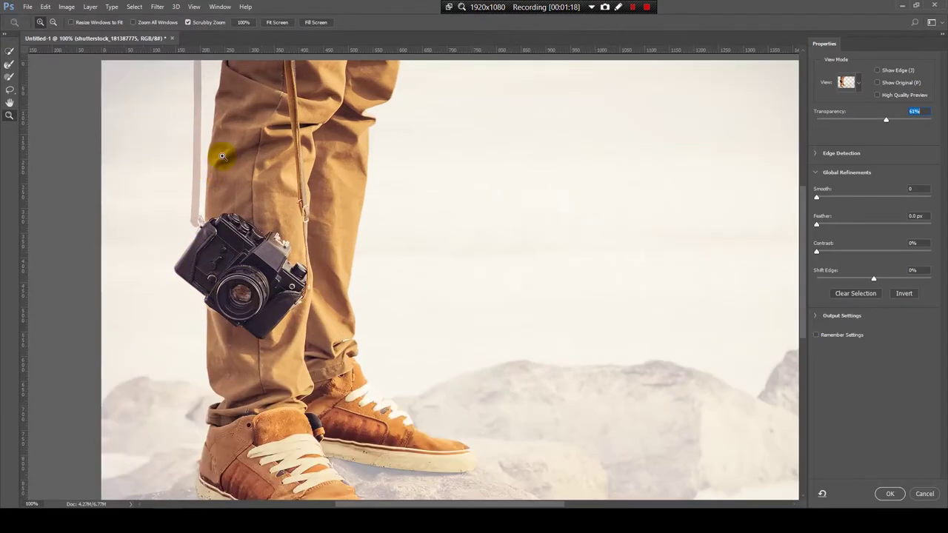
ctrl+click(222, 155)
ctrl+click(215, 157)
drag(215, 191, 398, 201)
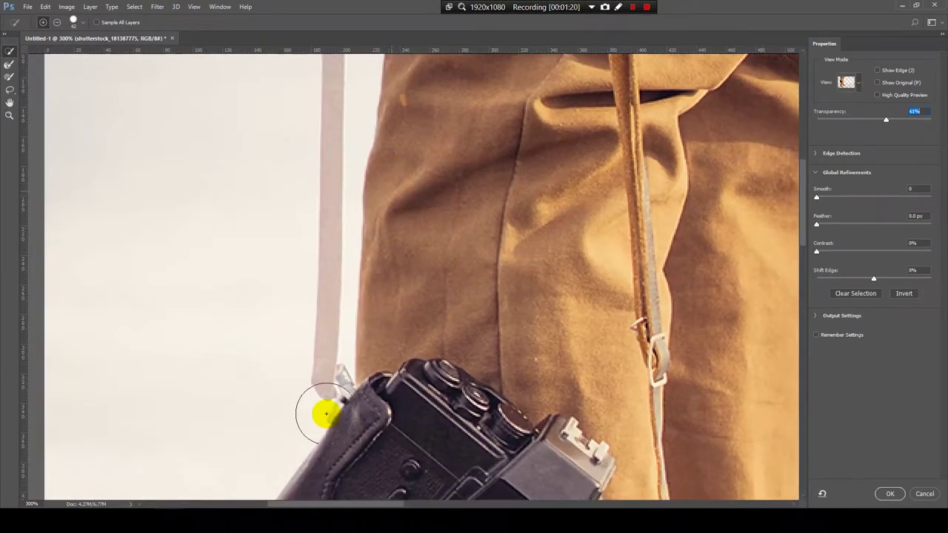
drag(499, 338, 468, 348)
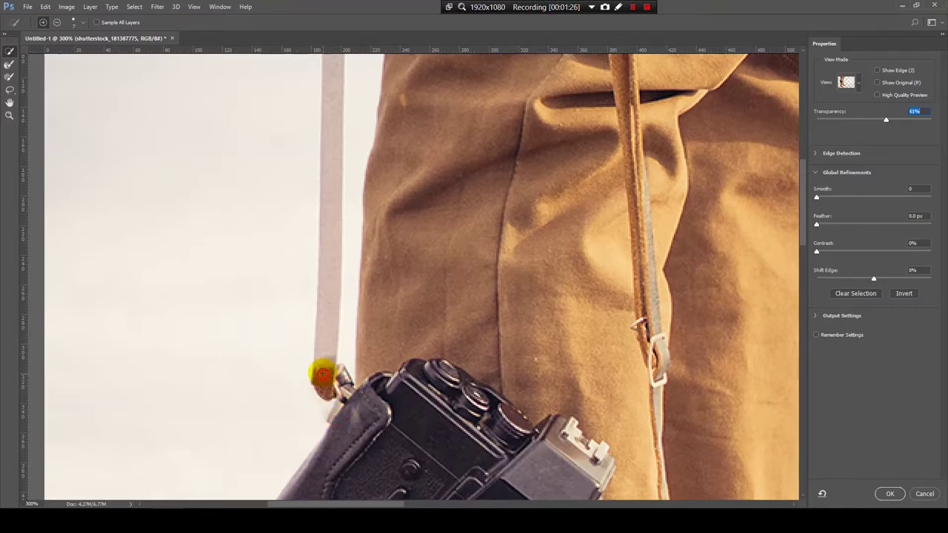
drag(431, 143, 429, 299)
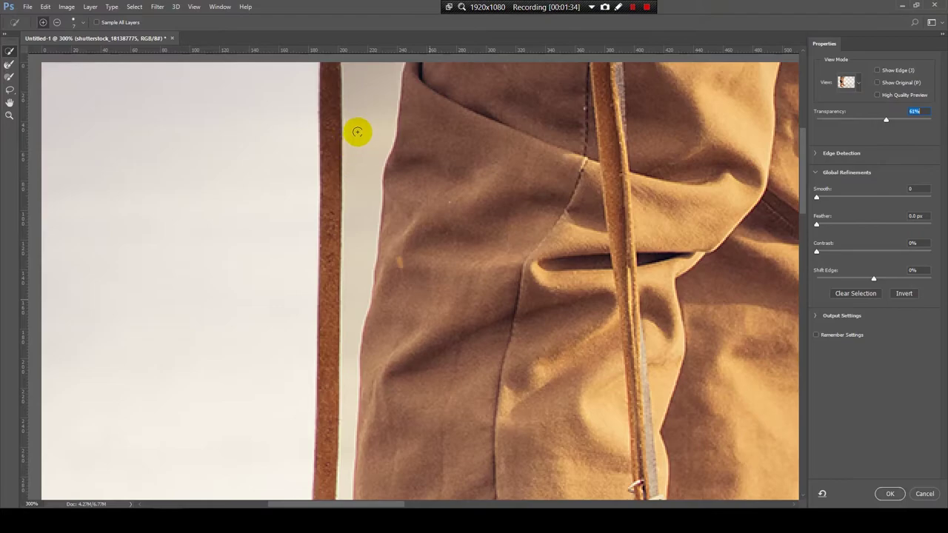
Step: Subtract the background gap between the hanging strap and the trouser leg, and switch the preview to Overlay
key(alt)
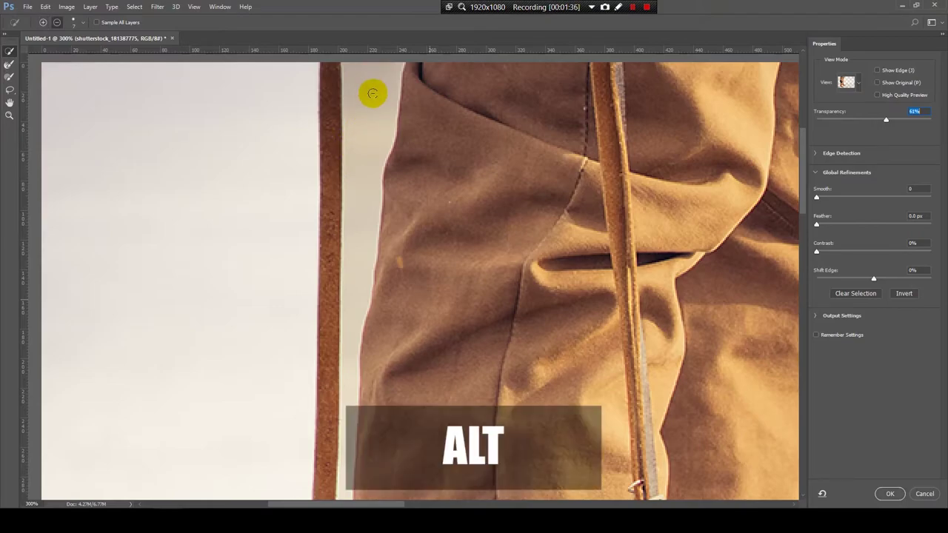
scroll(372, 201, down, 3)
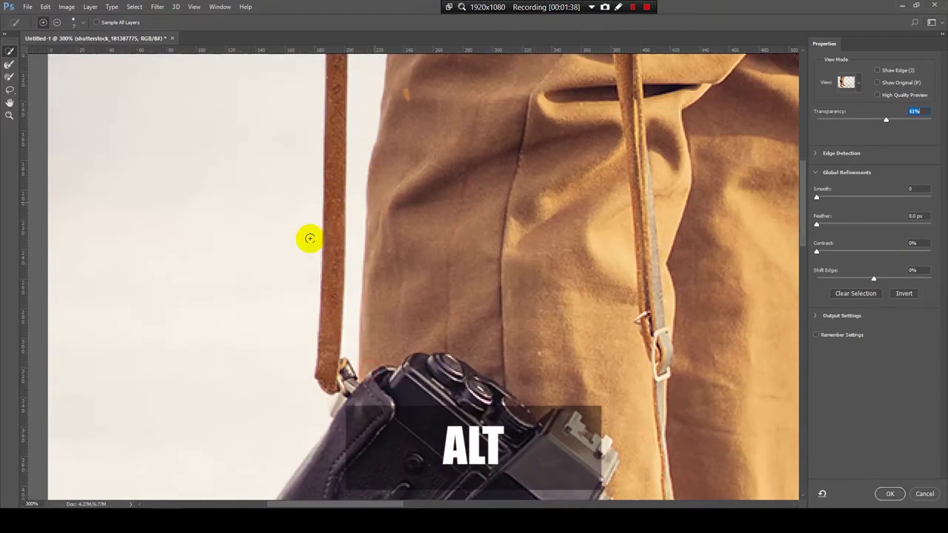
key(z)
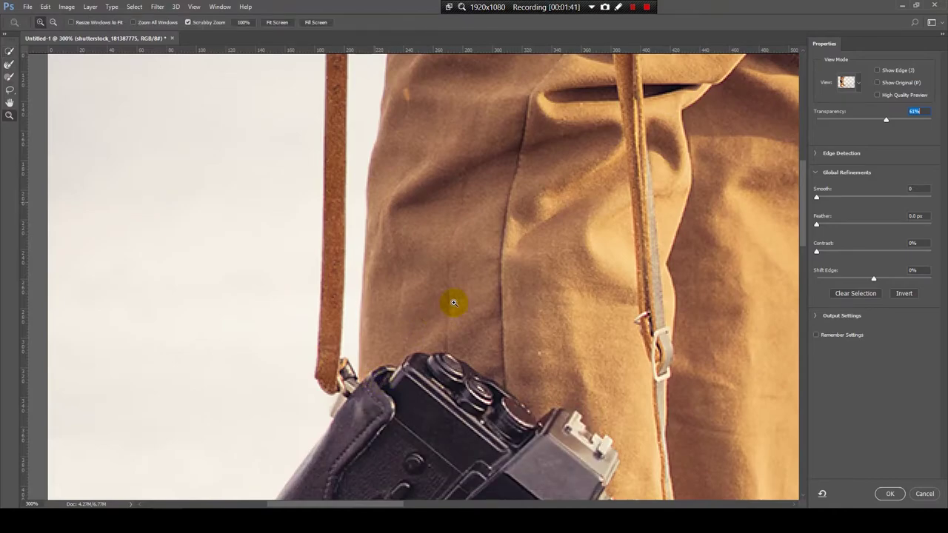
alt+click(468, 288)
alt+click(468, 288)
alt+click(468, 288)
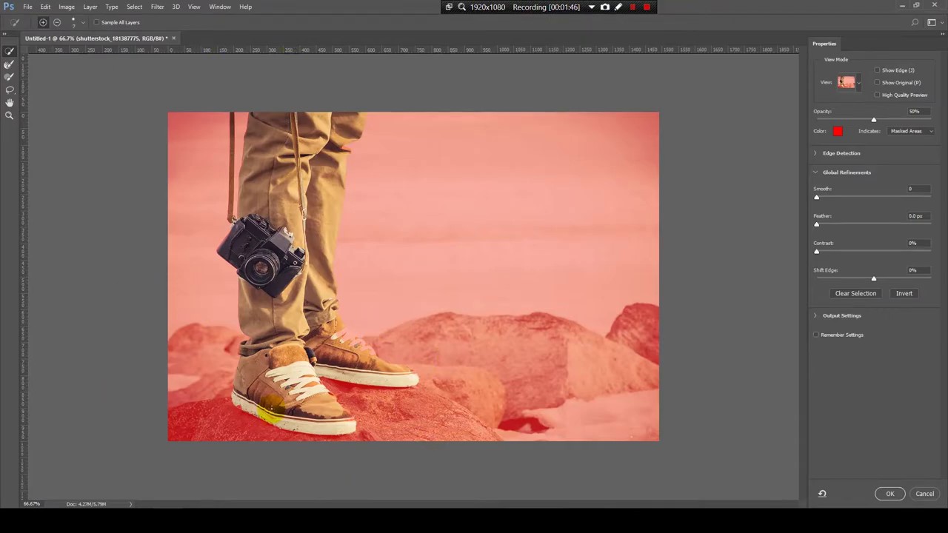
Step: Add the missing toe edge of the rear shoe to the selection with the Quick Selection tool
key(z)
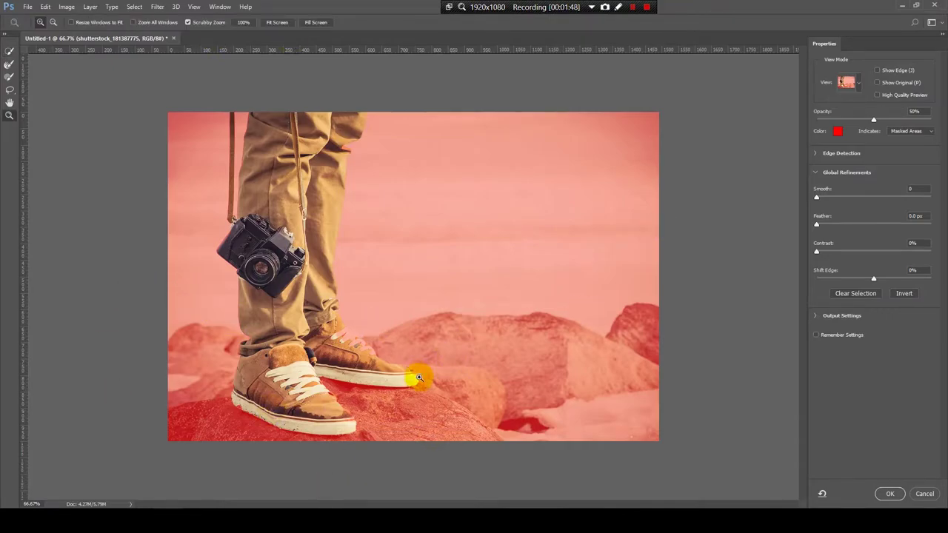
click(416, 379)
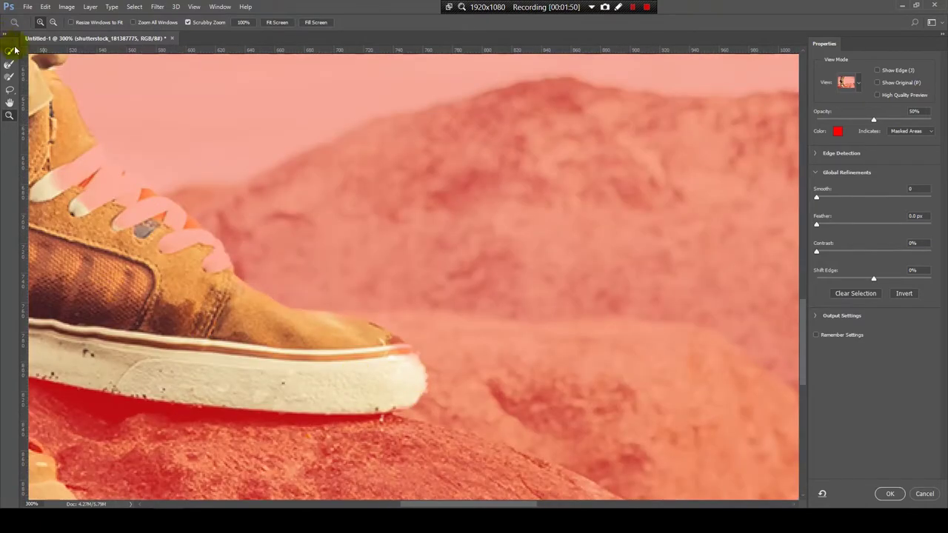
click(14, 49)
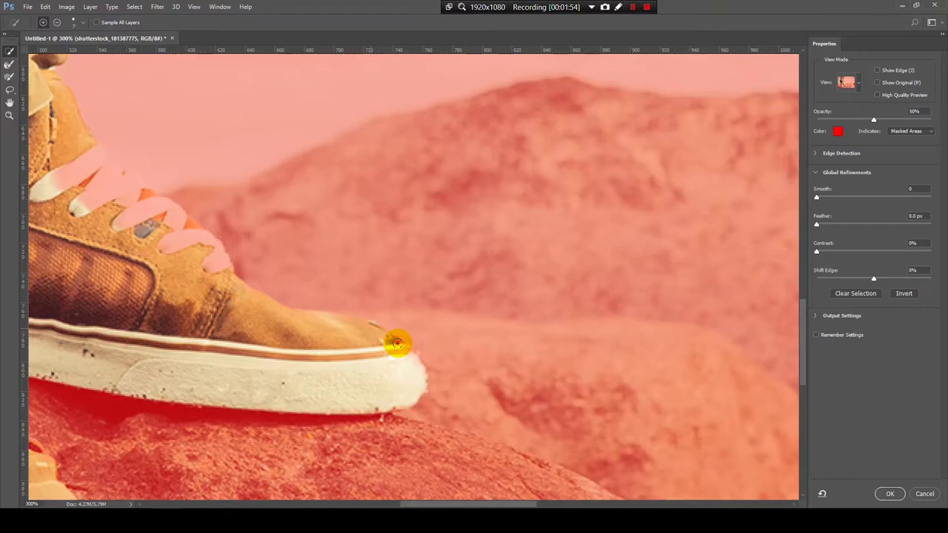
Step: Add the rear shoe's white laces to the selection and subtract the background spill along their outer edge
key(z)
alt+click(417, 385)
click(331, 337)
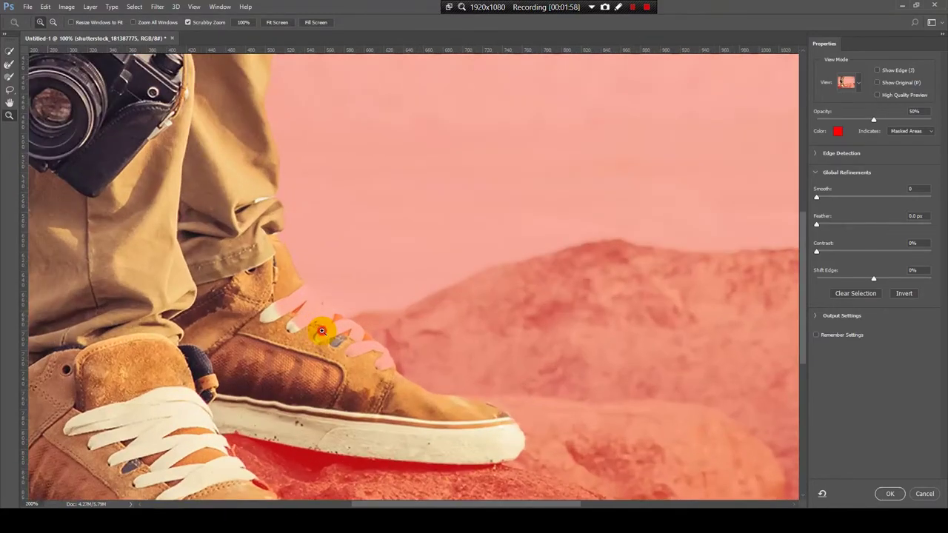
click(9, 51)
mouse_move(261, 292)
mouse_down()
mouse_move(300, 299)
mouse_move(329, 317)
mouse_up()
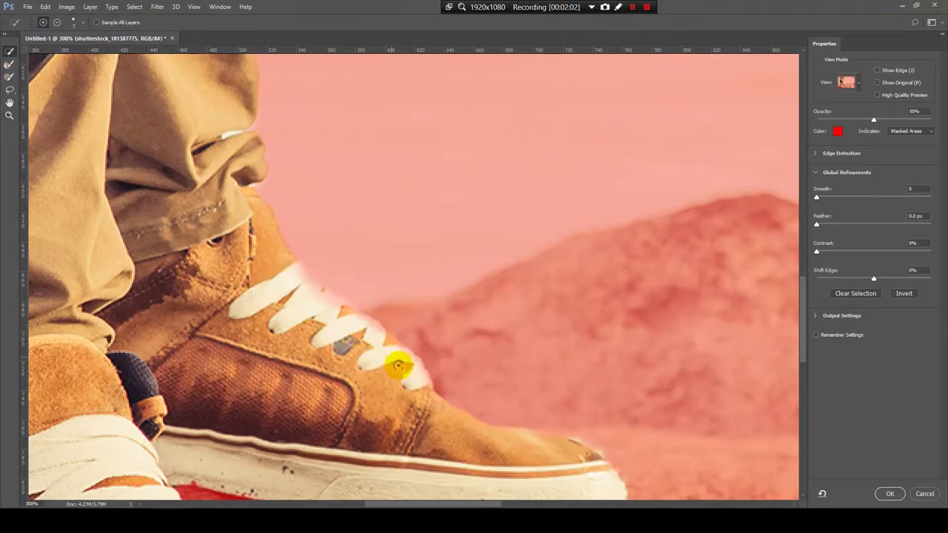
mouse_move(372, 326)
mouse_down()
mouse_move(307, 292)
mouse_move(338, 334)
mouse_move(343, 311)
mouse_up()
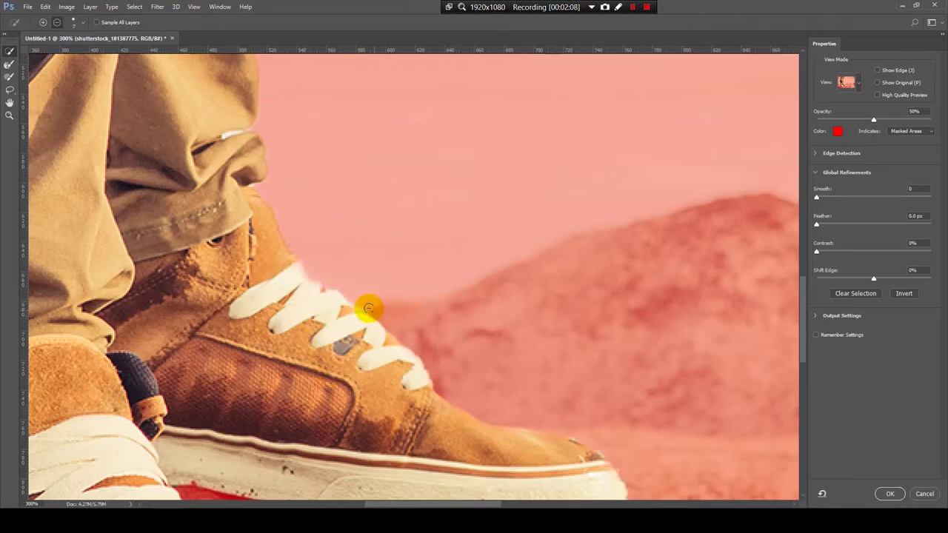
Step: Add the missing areas along the front shoe's laces, upper edge and toe rim to the selection
key(z)
alt+click(400, 385)
alt+click(399, 385)
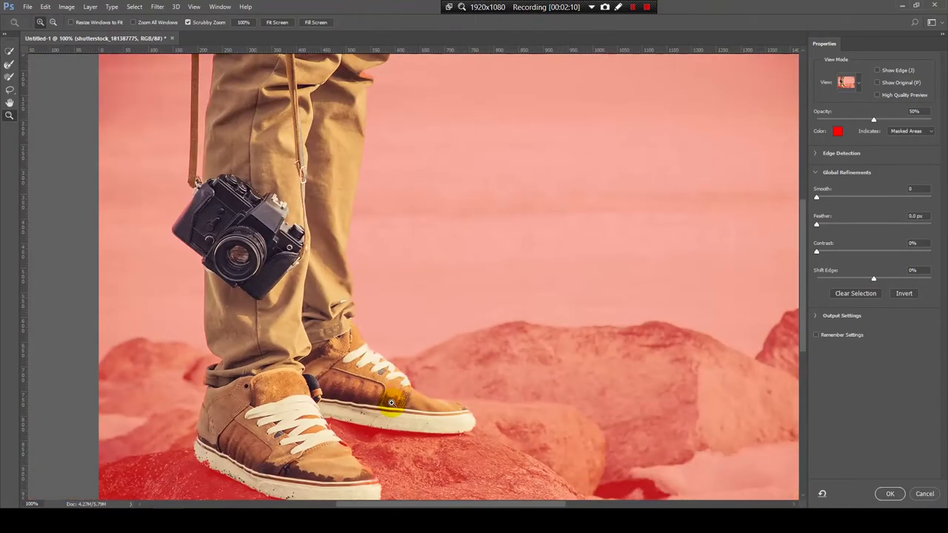
drag(391, 400, 389, 267)
click(359, 312)
click(360, 312)
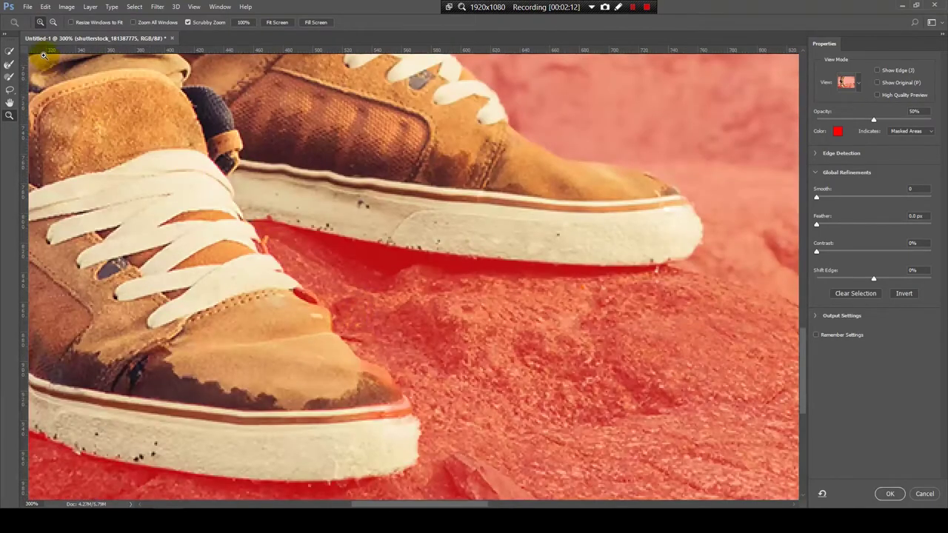
click(9, 52)
mouse_move(258, 261)
mouse_down()
mouse_move(306, 299)
mouse_move(332, 355)
mouse_move(372, 379)
mouse_move(400, 427)
mouse_move(388, 425)
mouse_up()
key(z)
alt+click(353, 344)
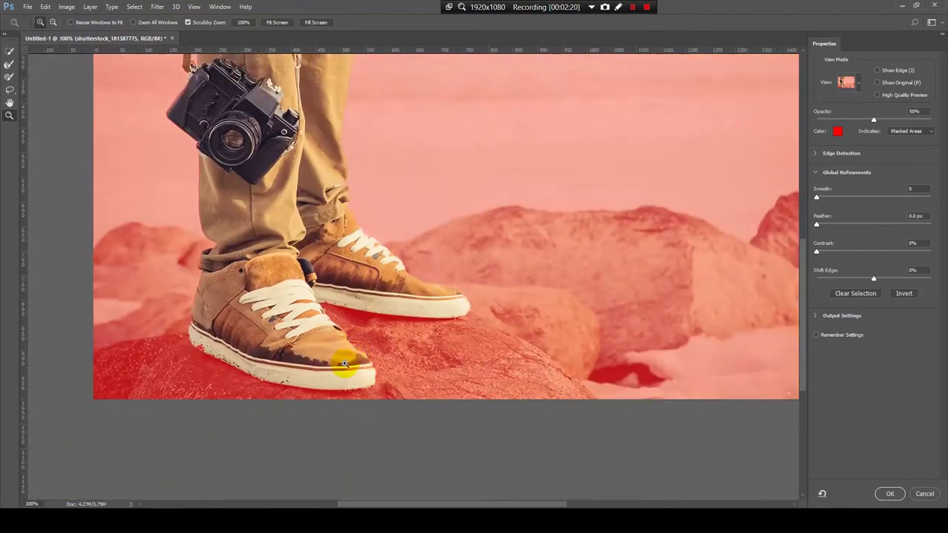
click(339, 361)
click(7, 62)
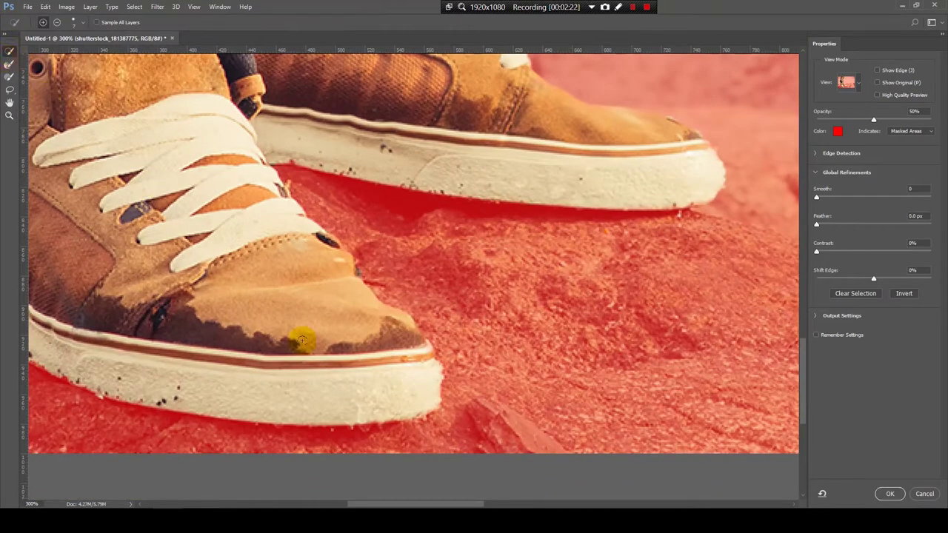
Step: Add the rolled trouser cuff above the front shoe's heel to the selection and subtract the background spill beside it
key(z)
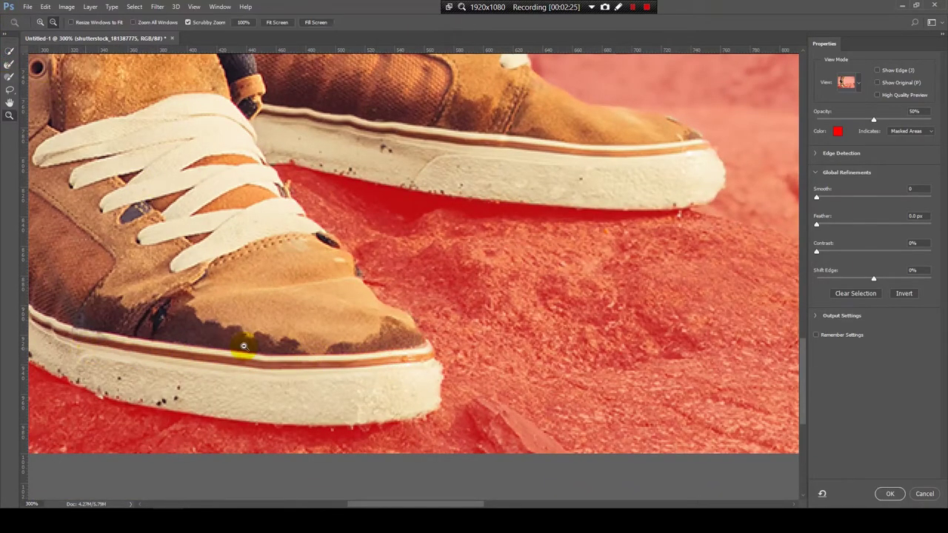
alt+click(243, 350)
alt+click(241, 351)
drag(298, 294, 307, 358)
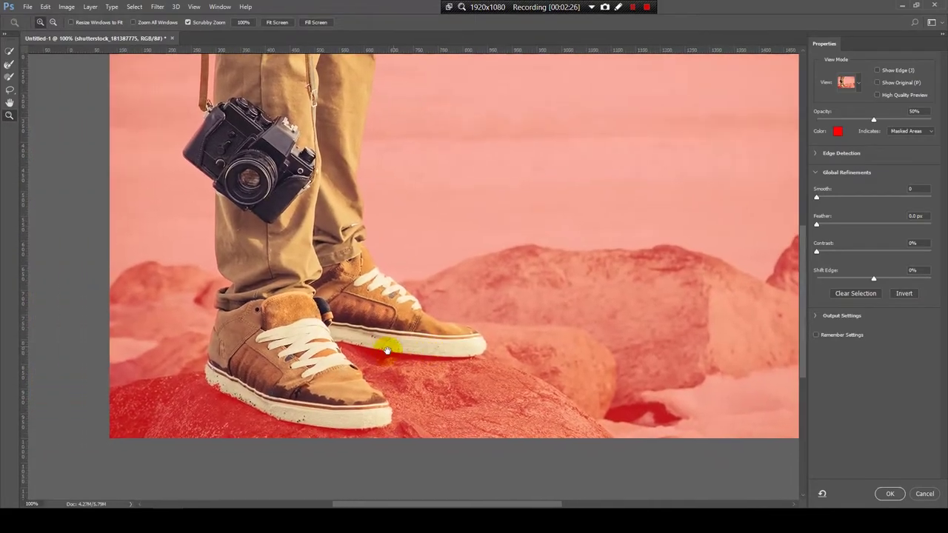
click(232, 328)
click(223, 297)
click(6, 54)
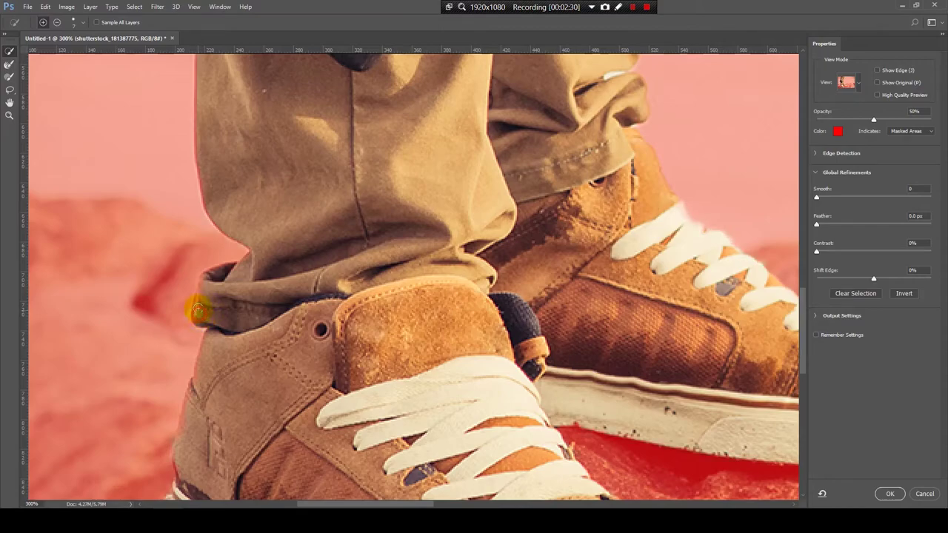
click(188, 290)
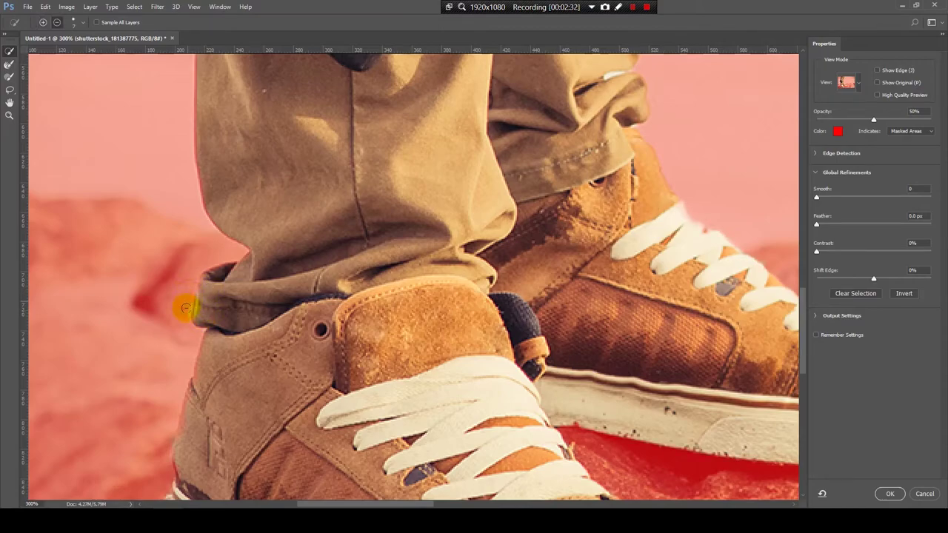
Step: Switch the preview back to Onion Skin and set its transparency to 100%
key(z)
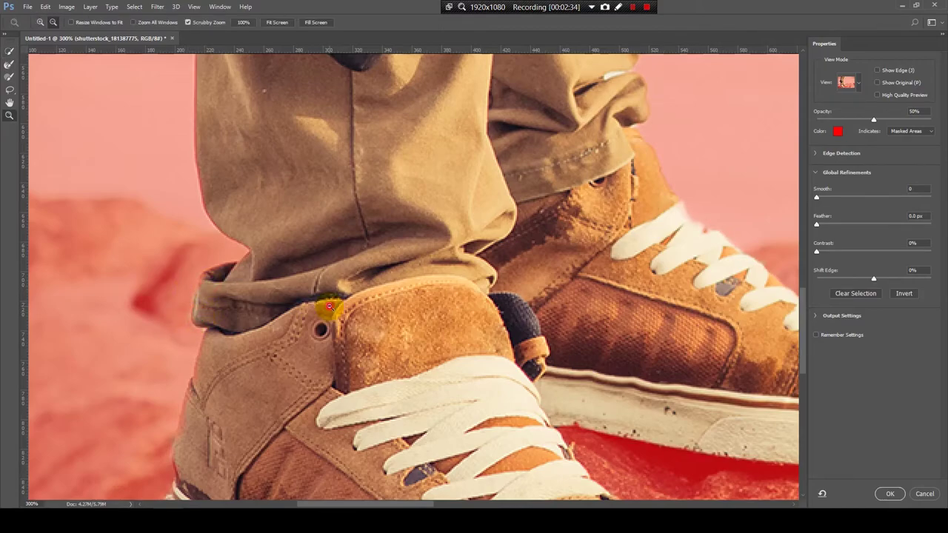
alt+click(330, 307)
alt+click(329, 307)
alt+click(331, 306)
alt+click(331, 306)
alt+click(330, 305)
key(ctrl+plus)
key(ctrl+plus)
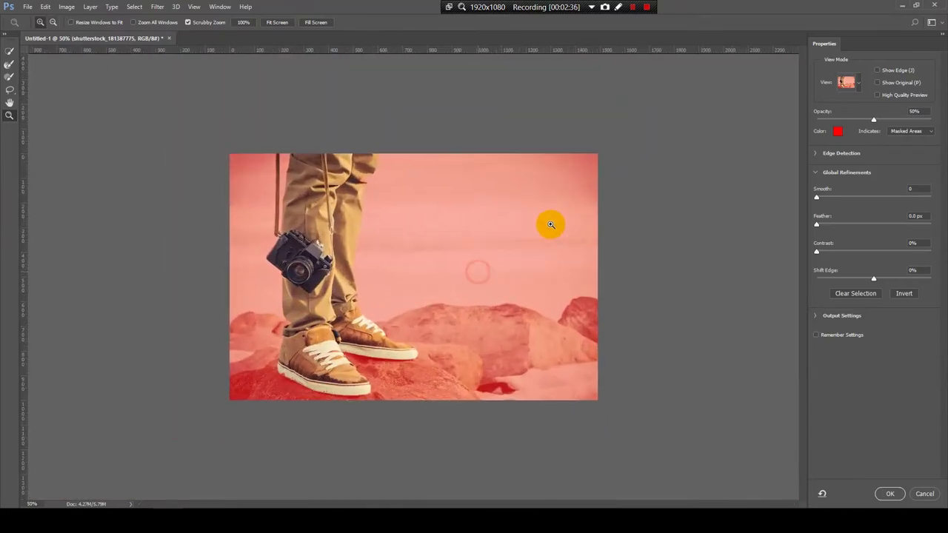
click(851, 81)
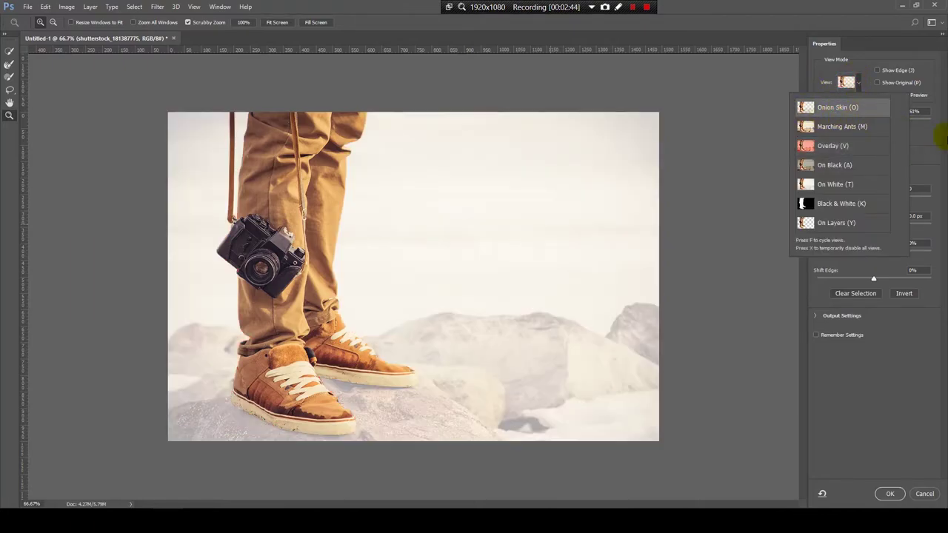
click(833, 110)
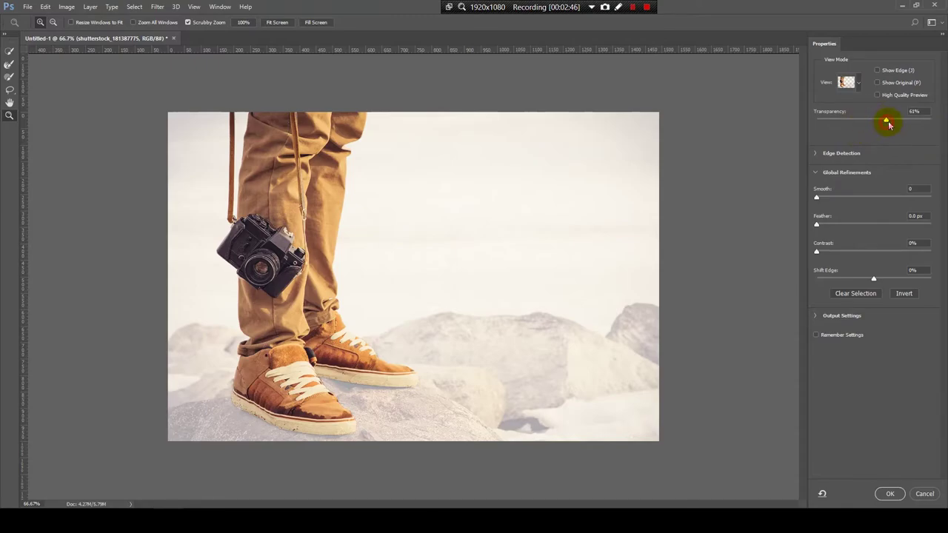
drag(905, 124, 943, 126)
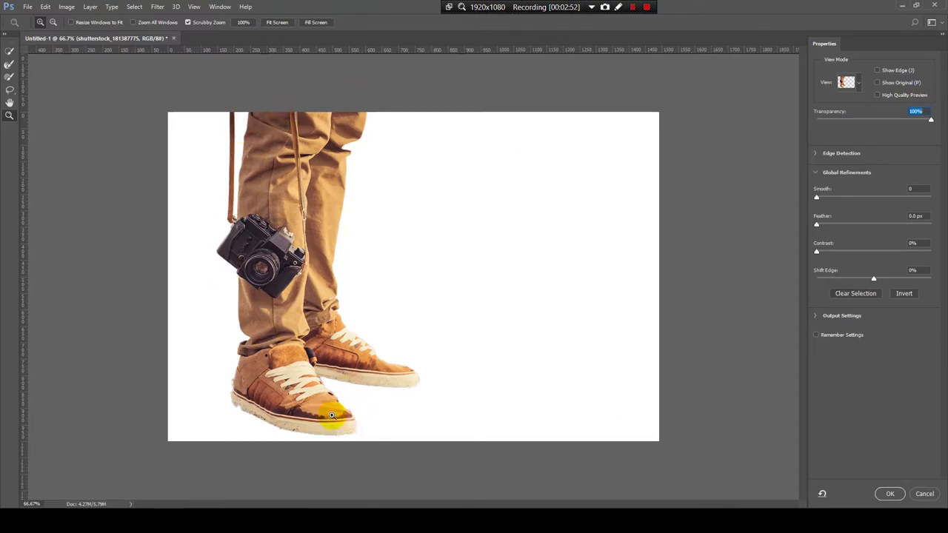
Step: Add the missing sole patch under the front shoe's heel to the selection and subtract the background spill behind the heel
click(260, 429)
click(250, 385)
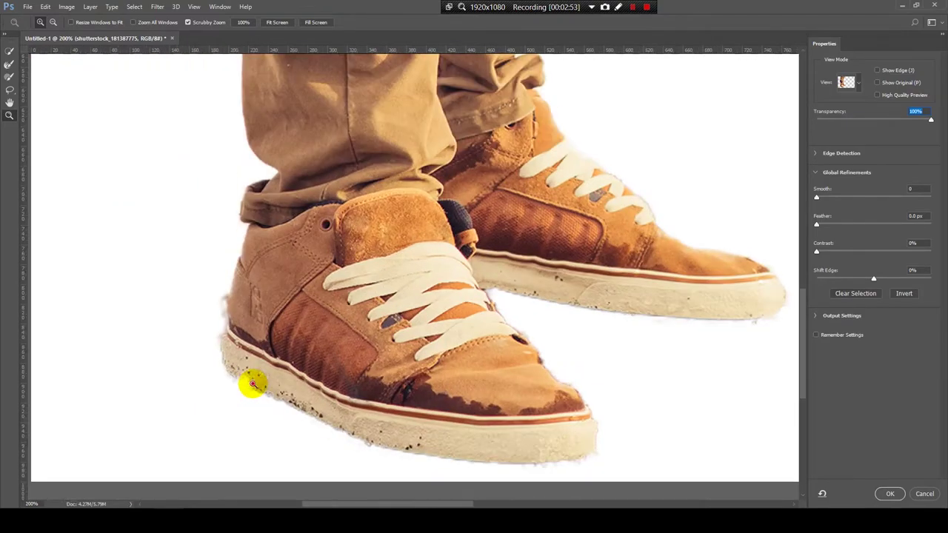
click(211, 363)
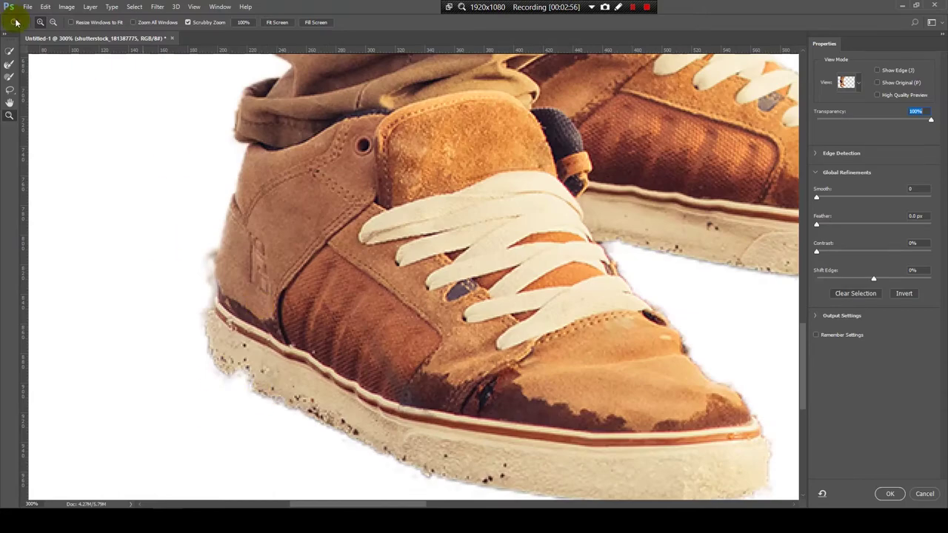
click(9, 51)
key(alt)
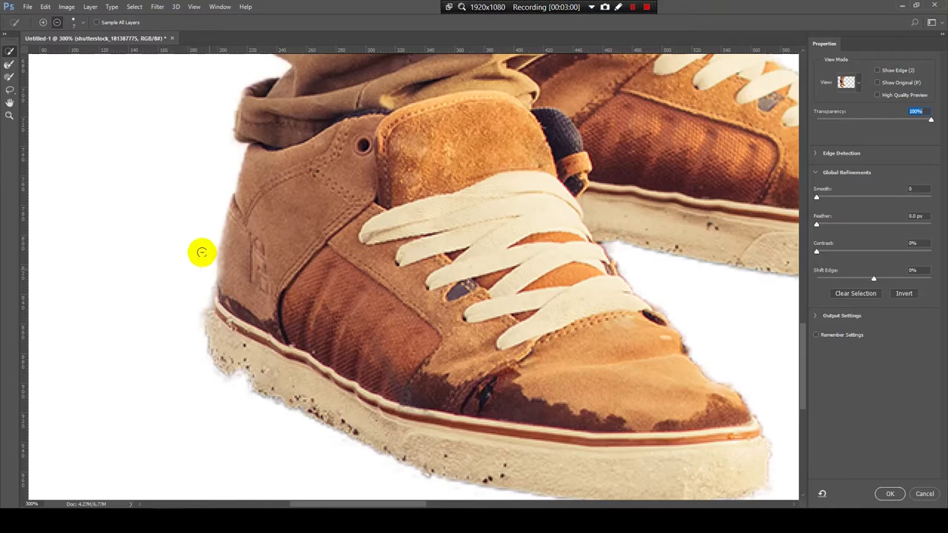
drag(251, 378, 239, 368)
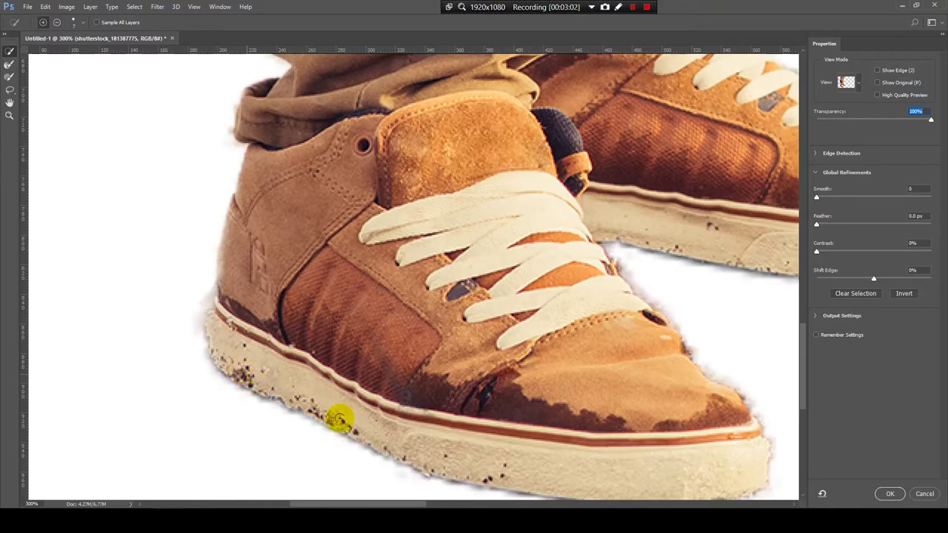
drag(207, 325, 202, 305)
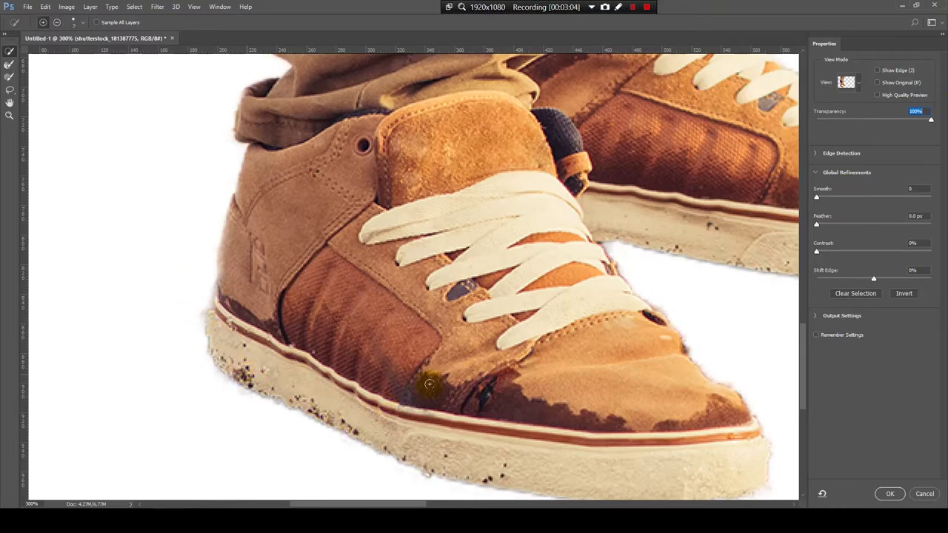
Step: Inspect the front shoe's sole and toe edges and the rest of the cutout for remaining selection flaws
scroll(522, 321, down, 3)
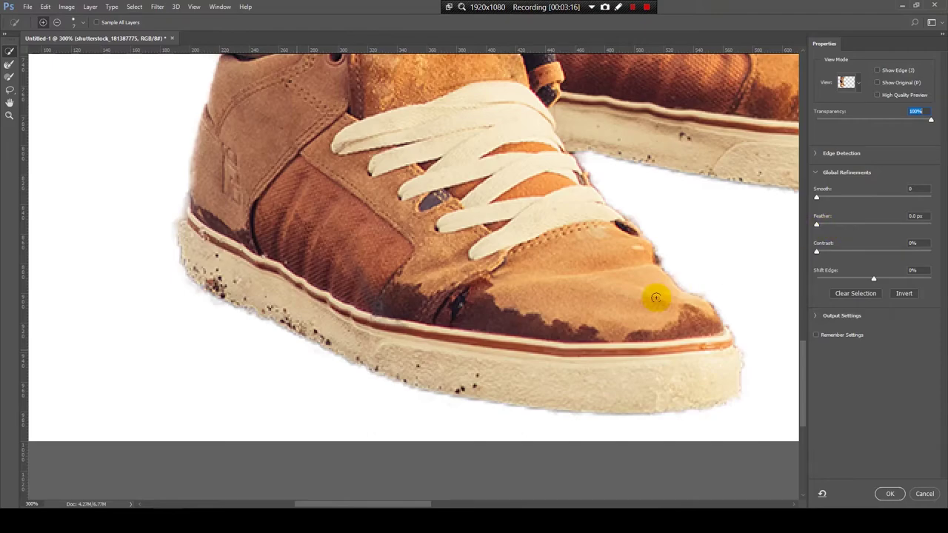
key(z)
alt+click(609, 279)
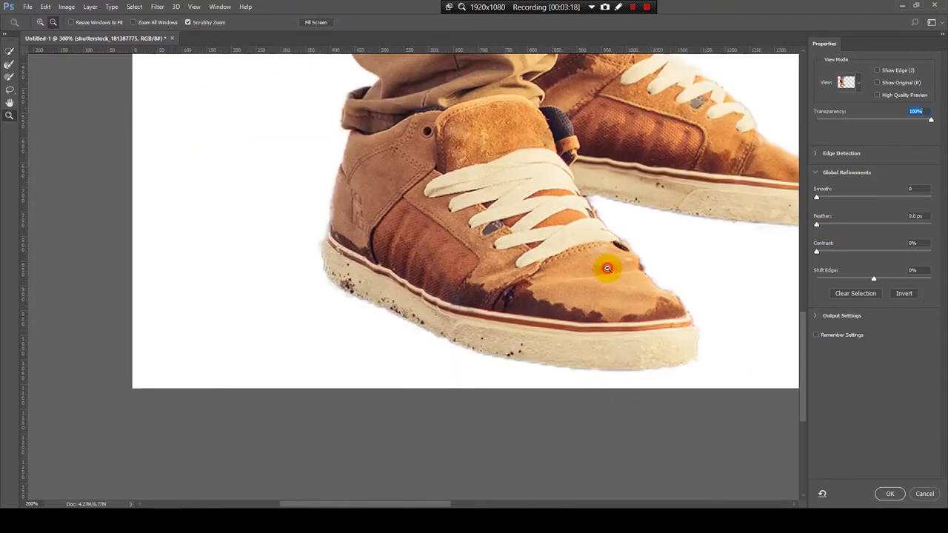
alt+click(607, 268)
alt+click(607, 268)
key(ctrl+plus)
key(ctrl+plus)
drag(220, 275, 595, 242)
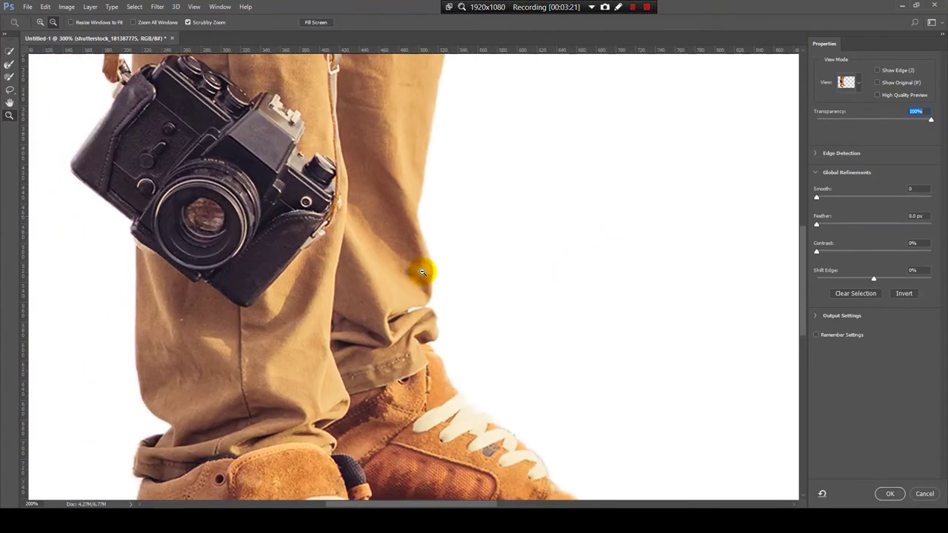
alt+click(422, 271)
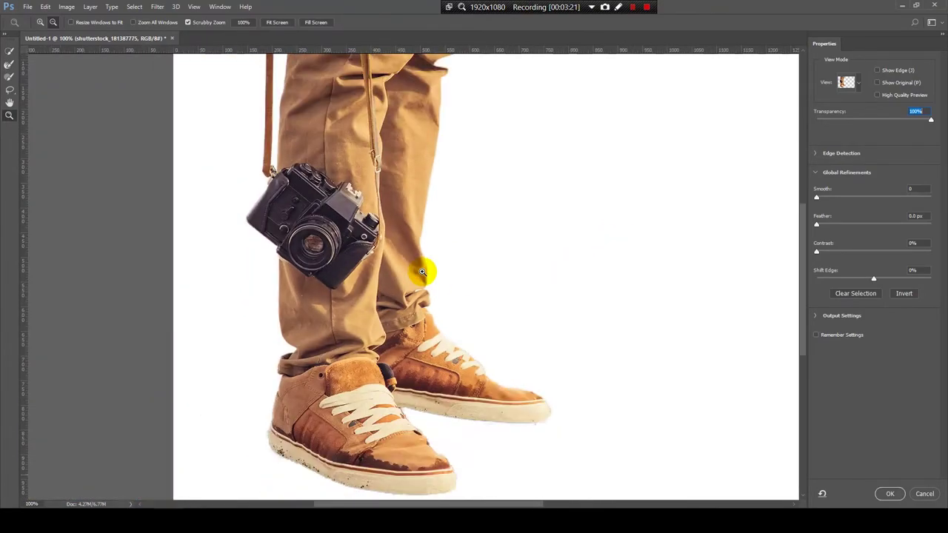
Step: Compare the selection against the original background in Overlay view, and return the preview to Onion Skin
key(v)
click(848, 84)
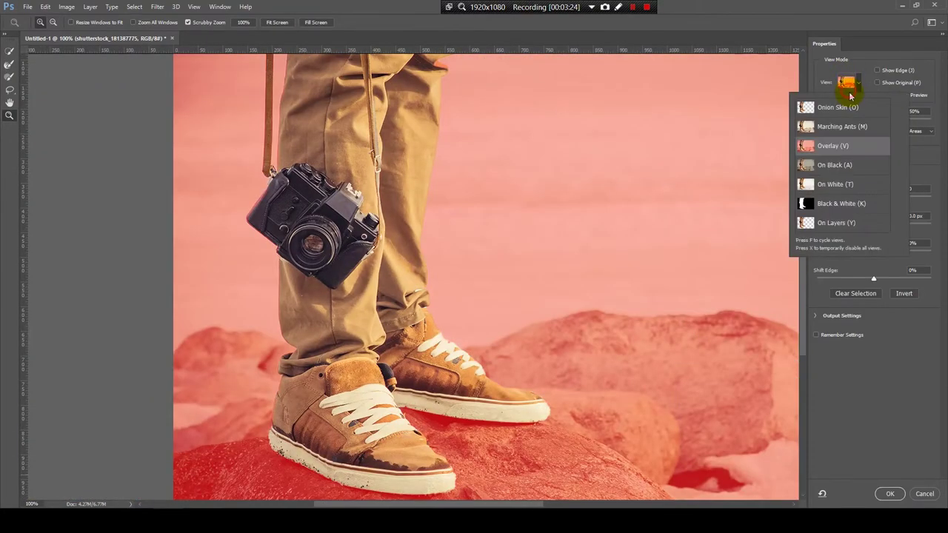
click(845, 110)
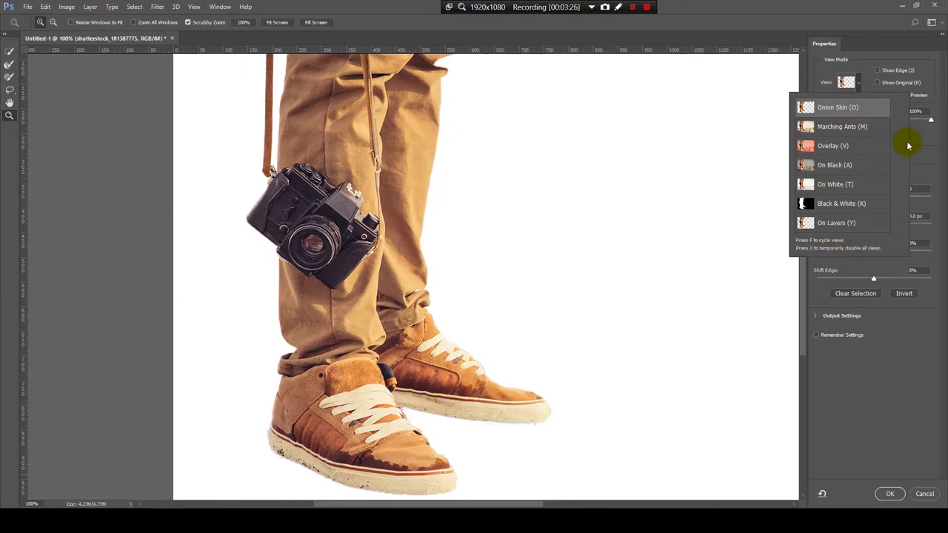
click(940, 194)
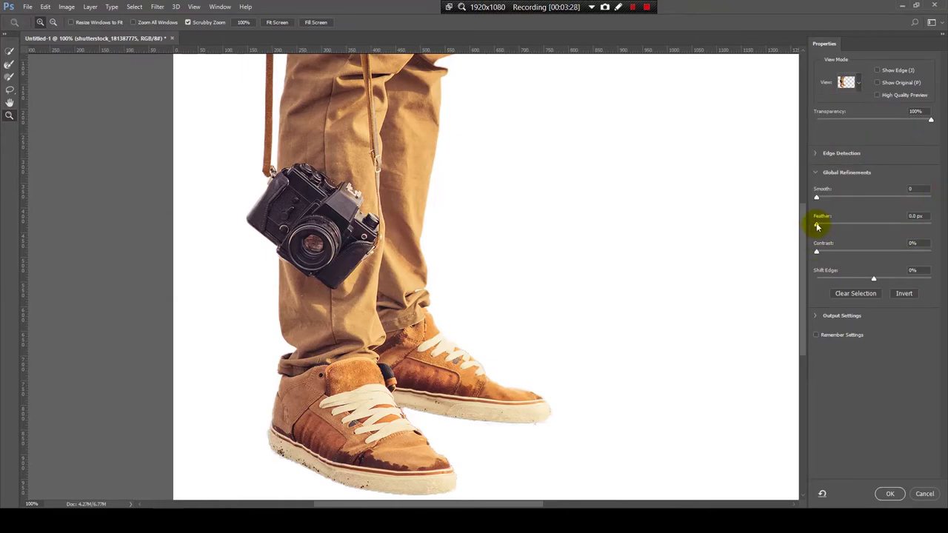
Step: Refine the selection edge with a 1.4 px feather and 19% contrast, and apply the result as a layer mask
drag(829, 221, 835, 223)
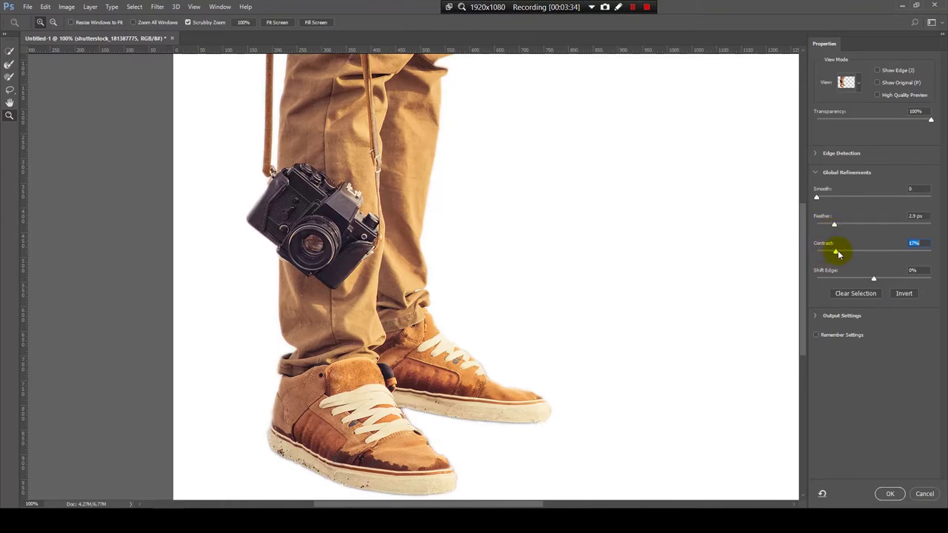
drag(838, 254, 839, 253)
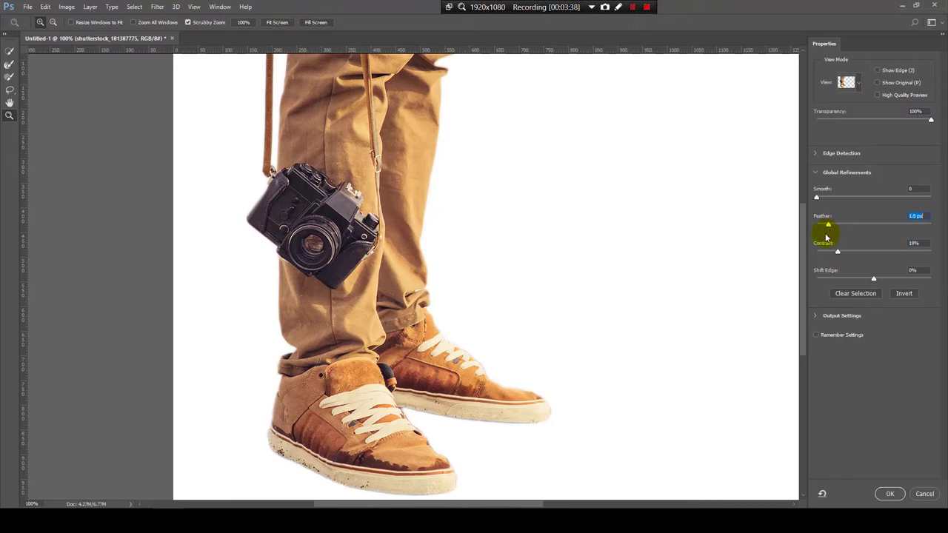
drag(826, 237, 824, 235)
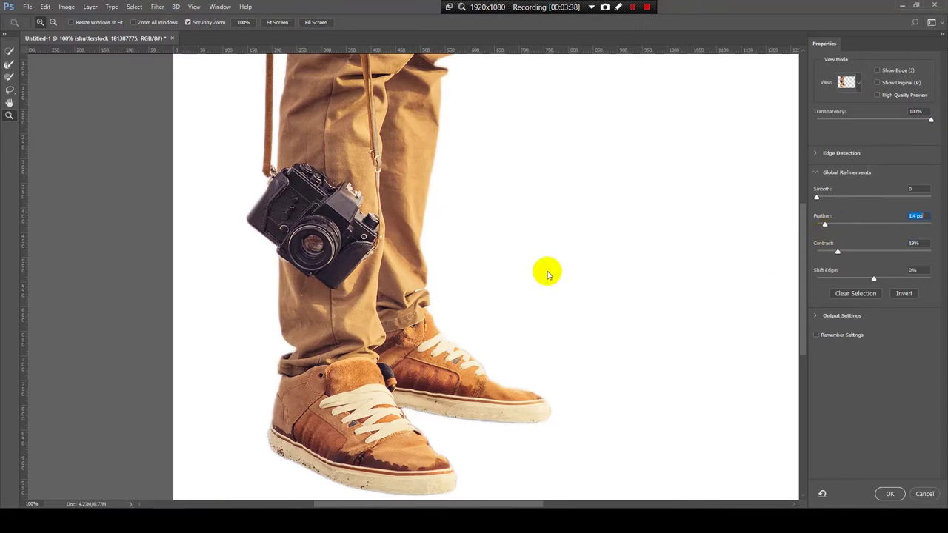
click(891, 494)
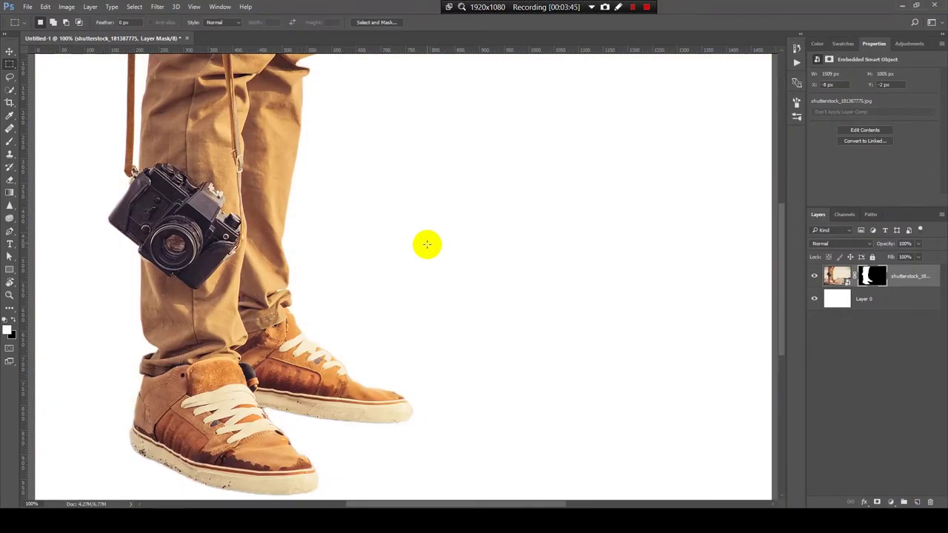
Step: Disable the photo layer's mask to compare the cutout with the original image, and re-enable it
key(v)
scroll(421, 241, down, 2)
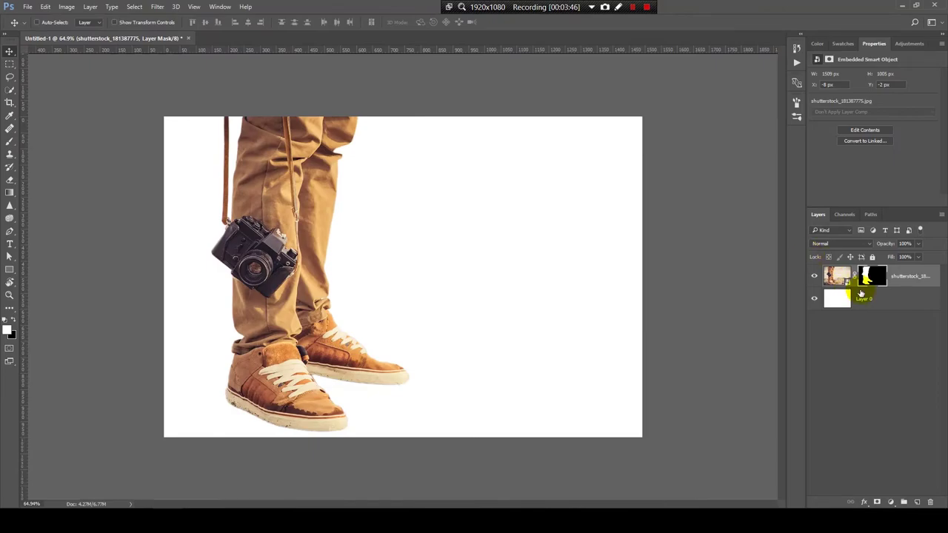
click(867, 277)
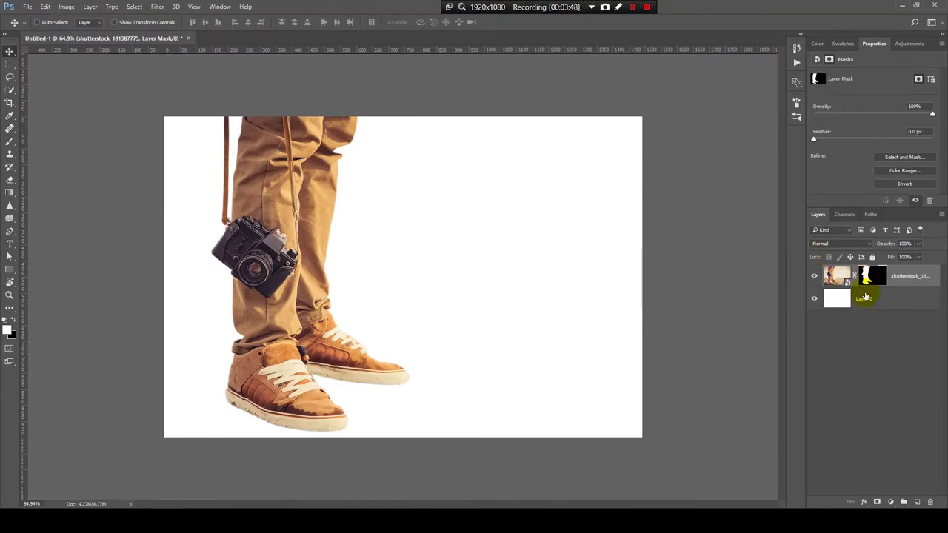
shift+click(869, 277)
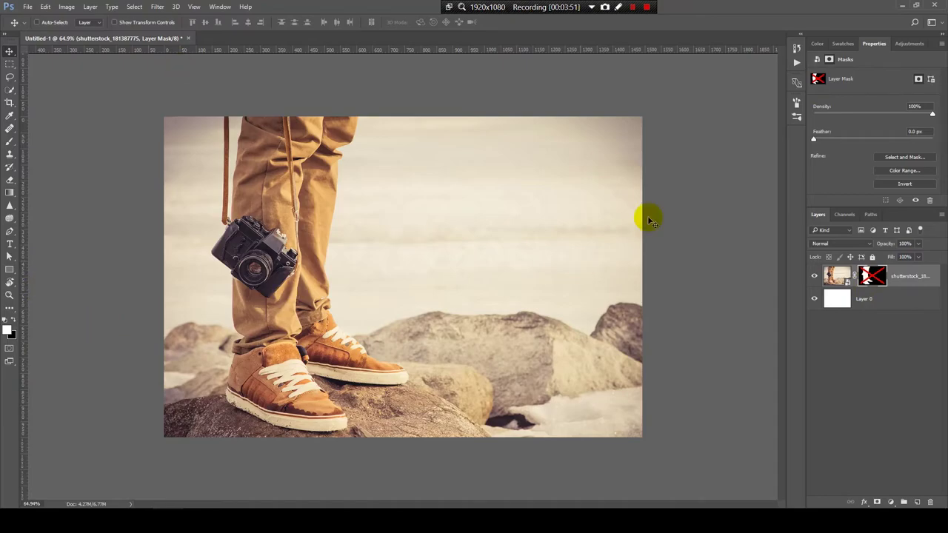
shift+click(868, 276)
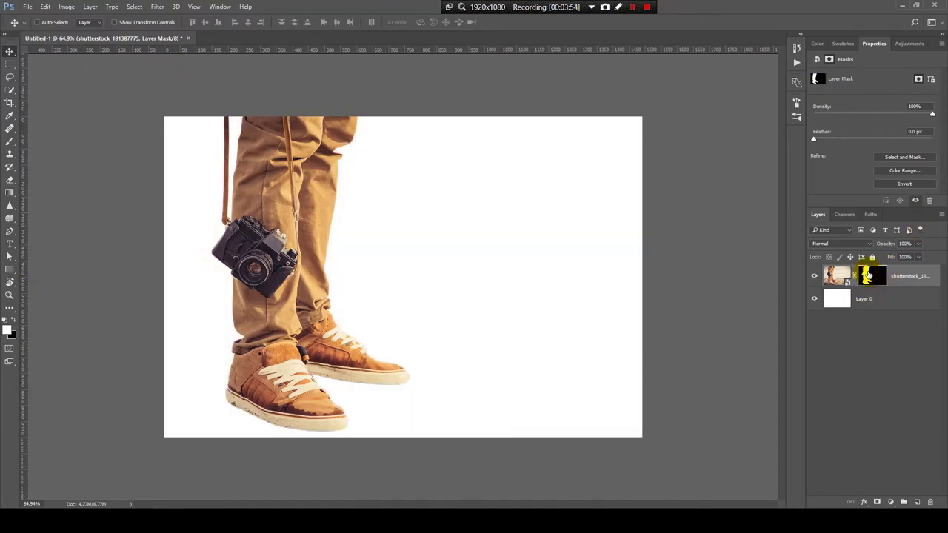